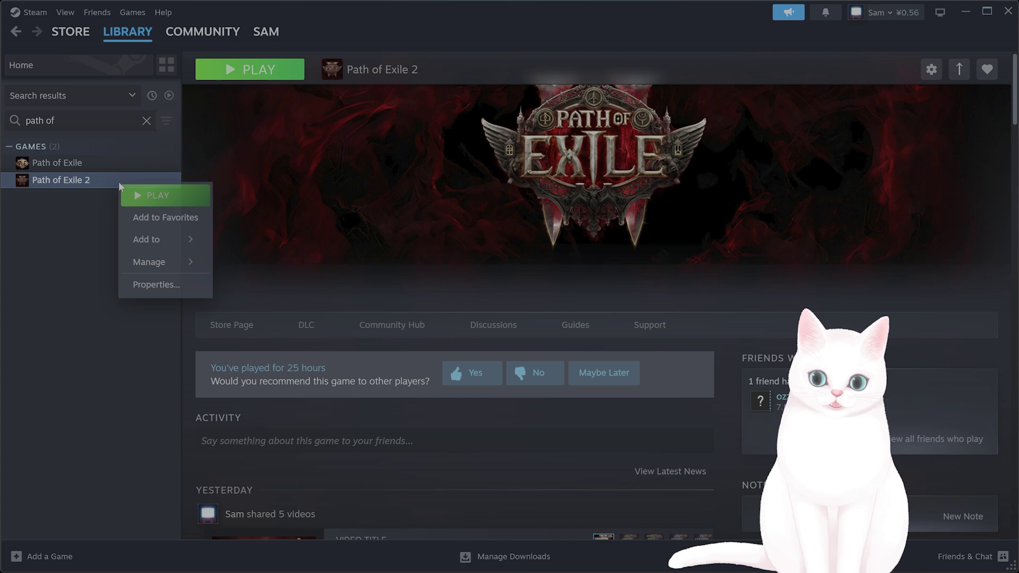
Step: Open the properties of Path of Exile 2, view the Installed Files page with the integrity verification option, and close the properties
{"action": "left_click", "coordinate": [170, 287]}
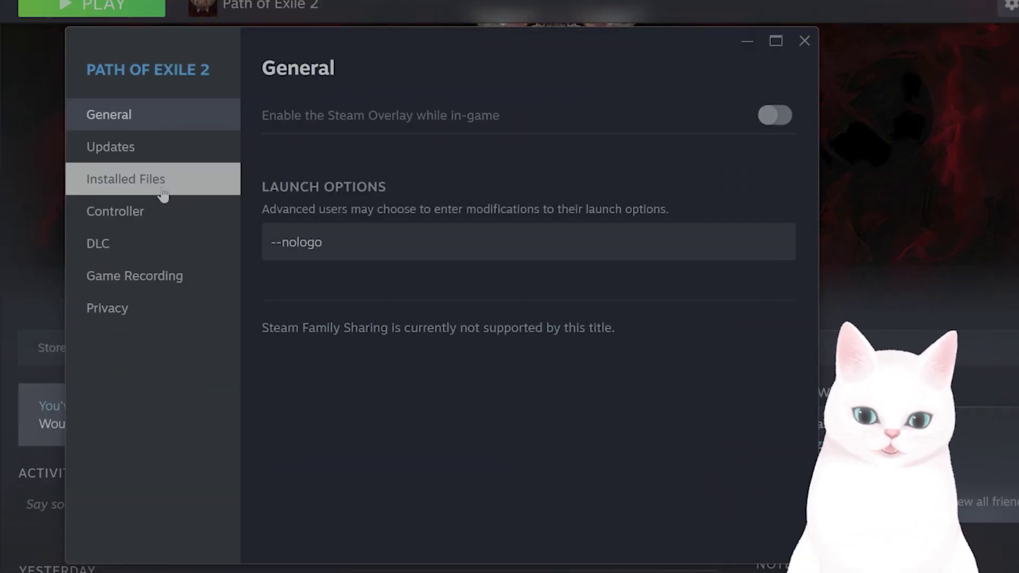
{"action": "left_click", "coordinate": [163, 192]}
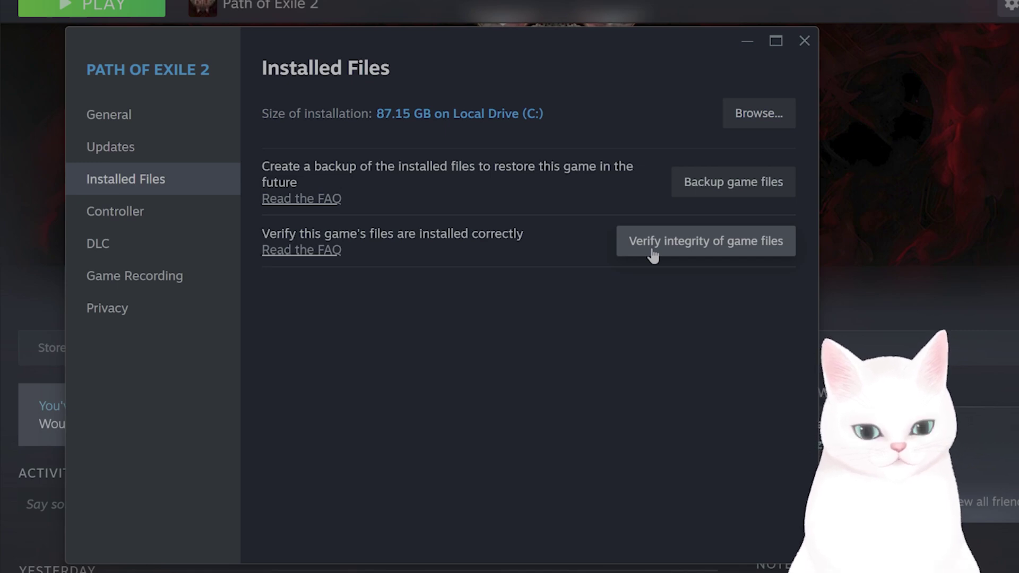
{"action": "left_click", "coordinate": [805, 41]}
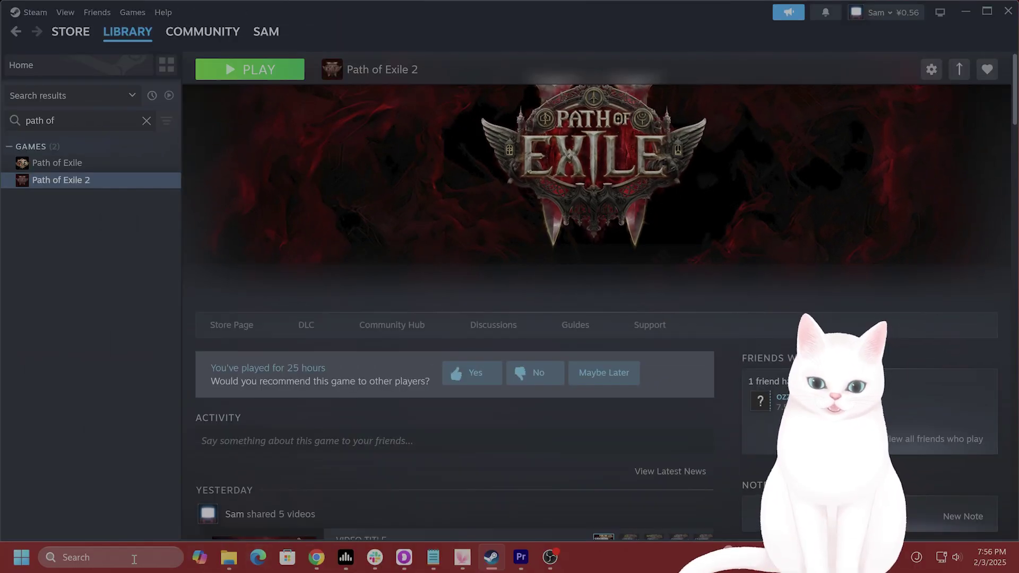
Step: Search Windows for settings, open Settings, and review the Windows Update page for available updates and options
{"action": "left_click", "coordinate": [134, 559]}
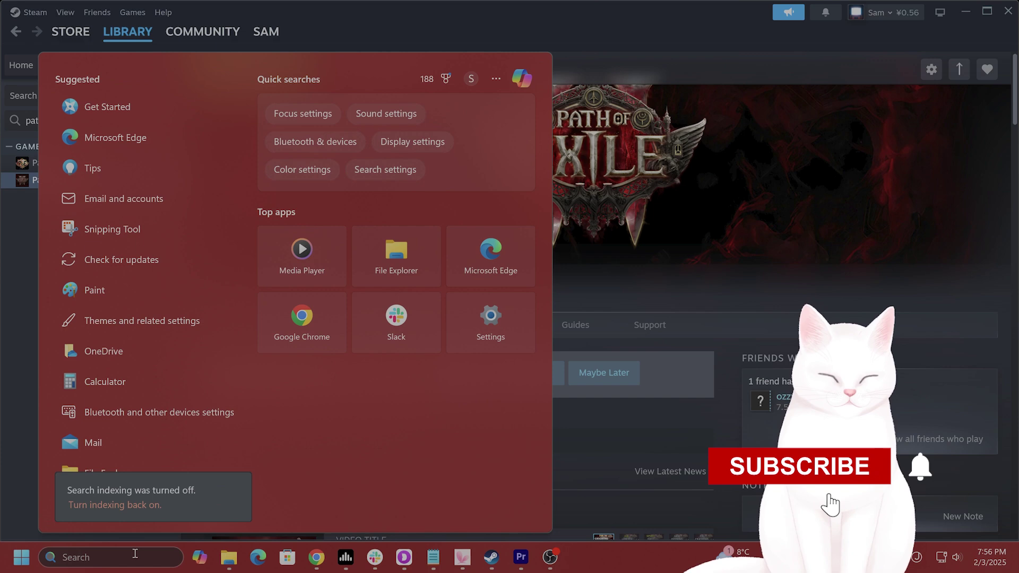
{"action": "type", "text": "settings"}
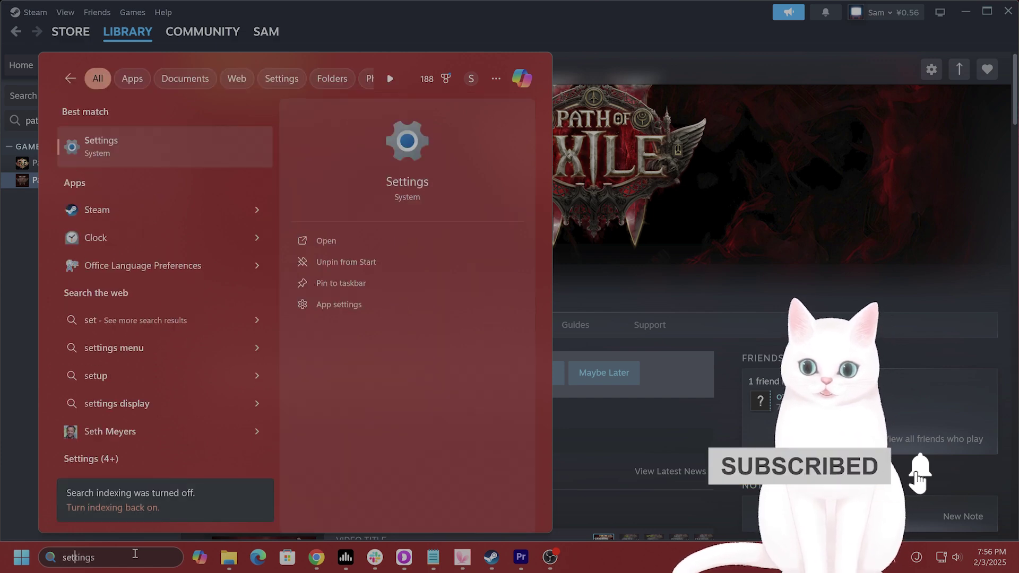
{"action": "left_click", "coordinate": [196, 145]}
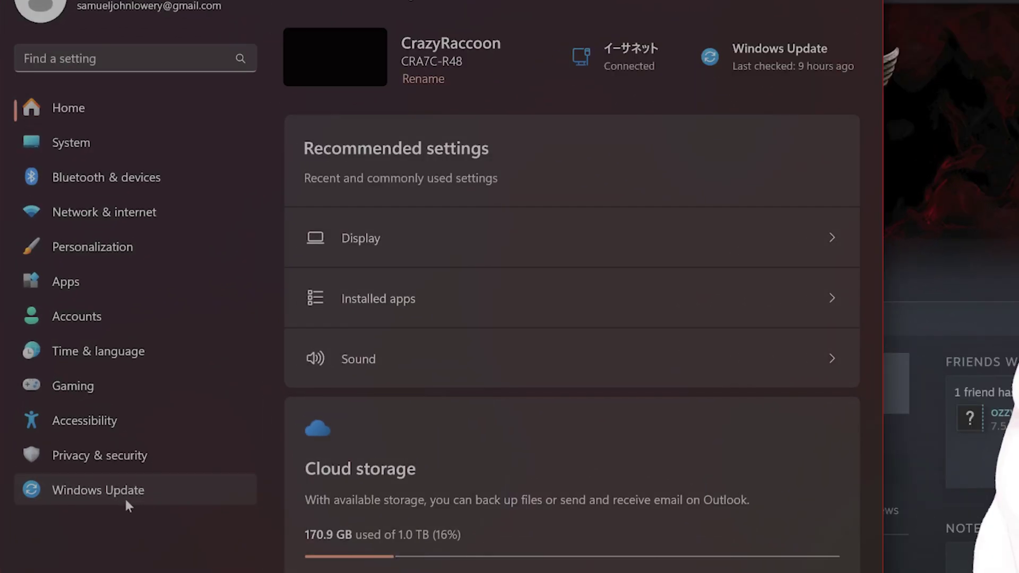
{"action": "left_click", "coordinate": [116, 464]}
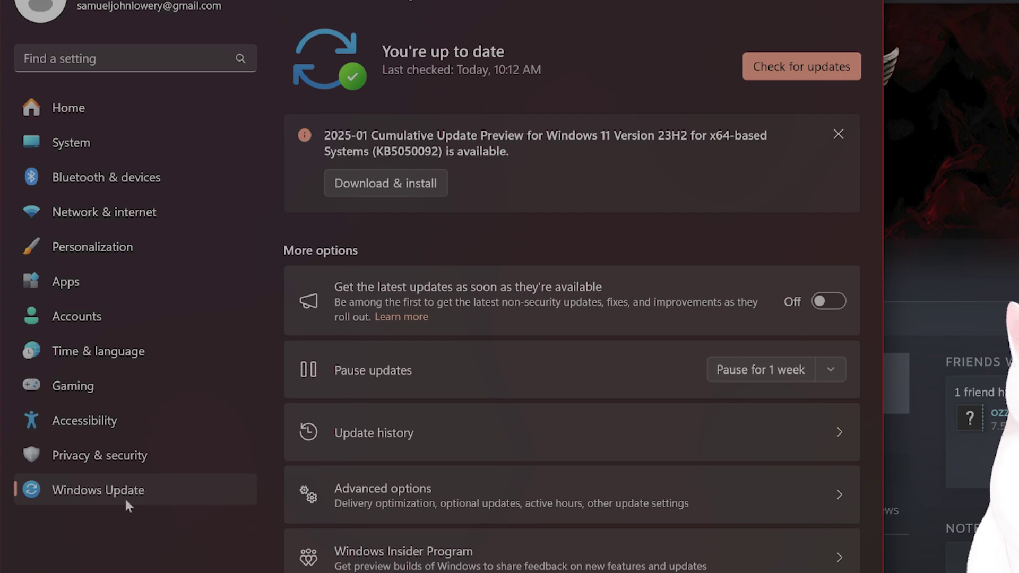
{"action": "scroll", "coordinate": [676, 363], "scroll_direction": "down", "scroll_amount": 3}
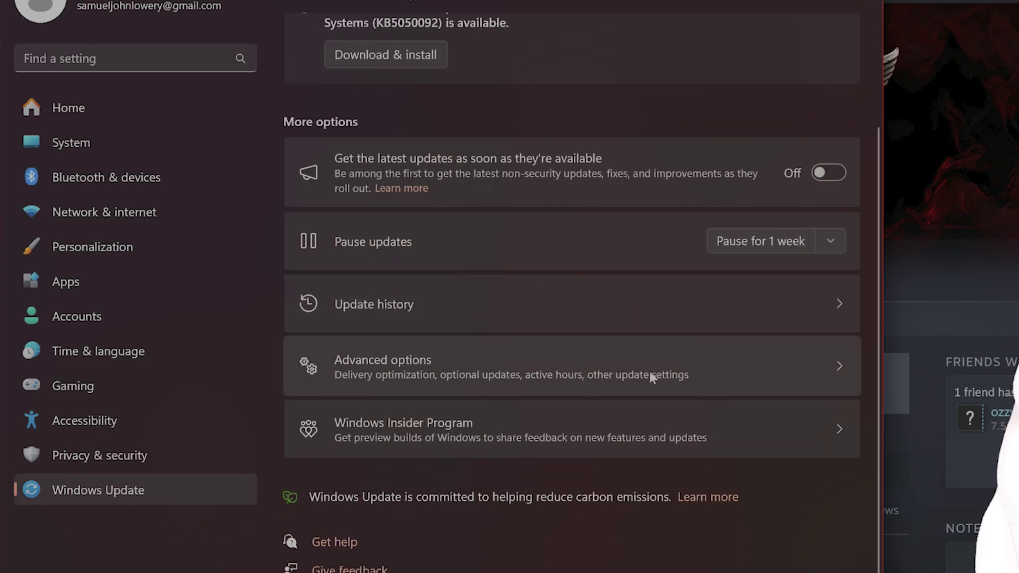
{"action": "scroll", "coordinate": [637, 380], "scroll_direction": "up", "scroll_amount": 2}
{"action": "scroll", "coordinate": [626, 384], "scroll_direction": "up", "scroll_amount": 1}
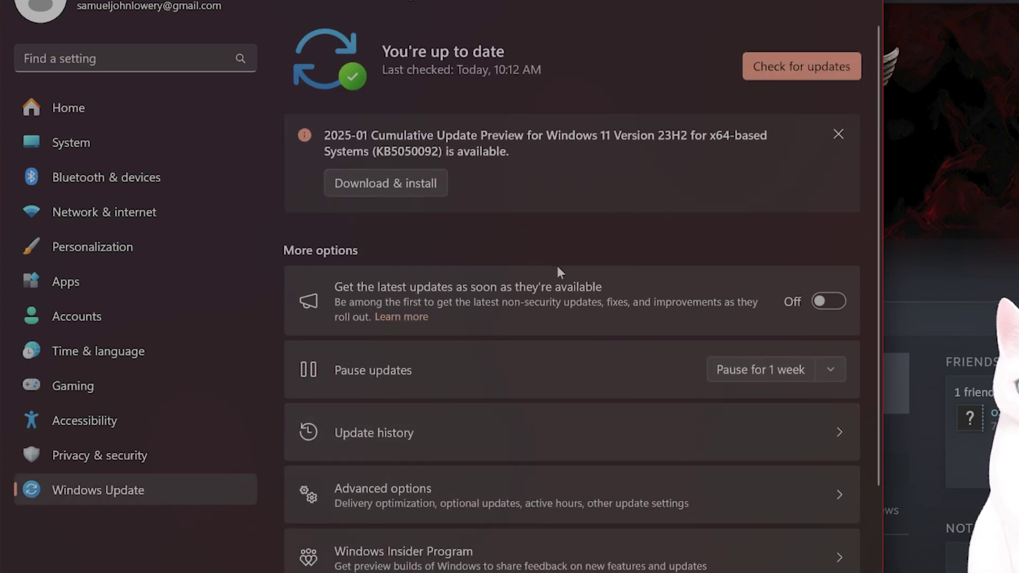
Step: Look through the Windows Update history, view the list of updates that can be uninstalled, and close Settings
{"action": "left_click", "coordinate": [451, 440]}
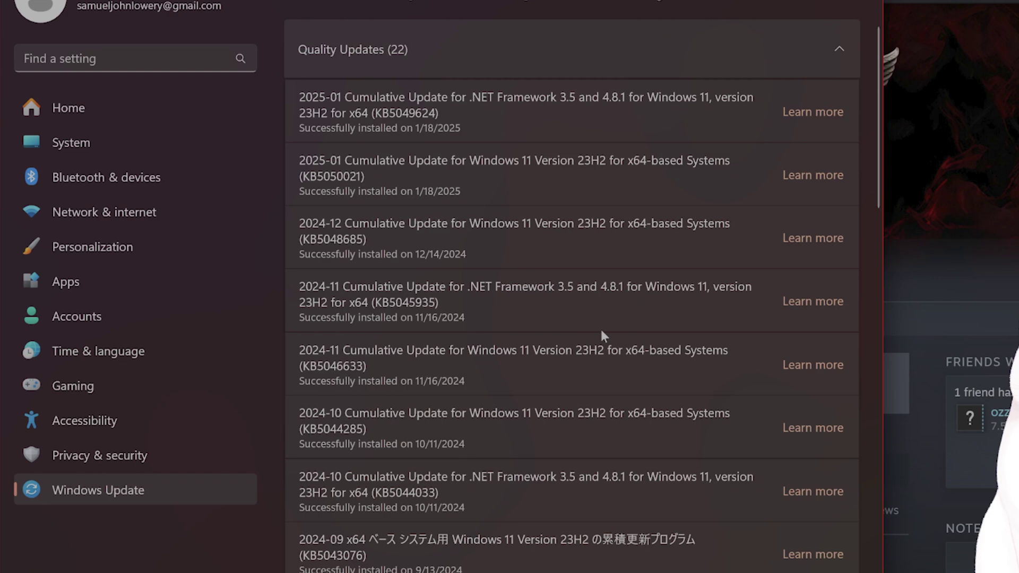
{"action": "scroll", "coordinate": [601, 330], "scroll_direction": "down", "scroll_amount": 15}
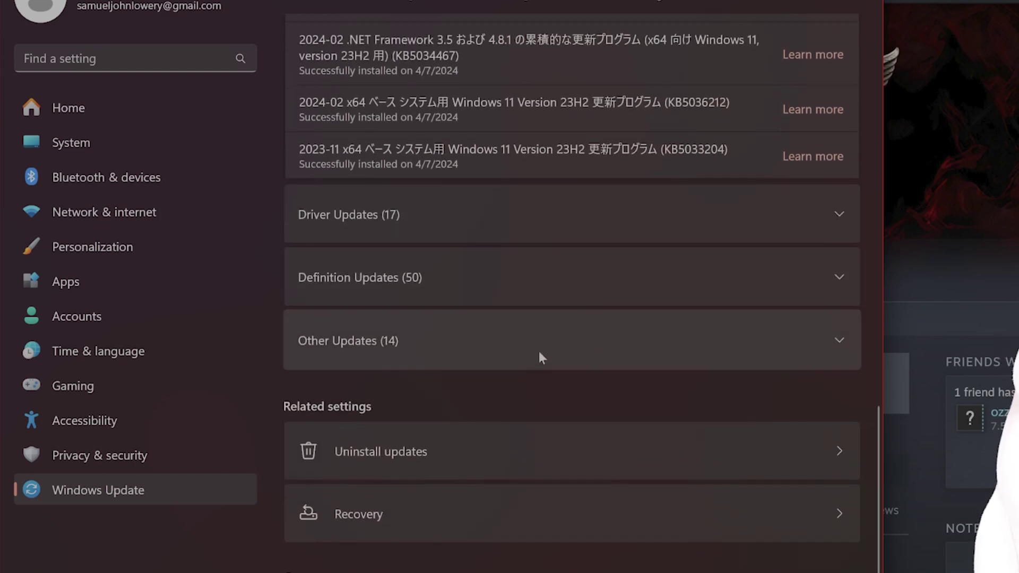
{"action": "left_click", "coordinate": [546, 446]}
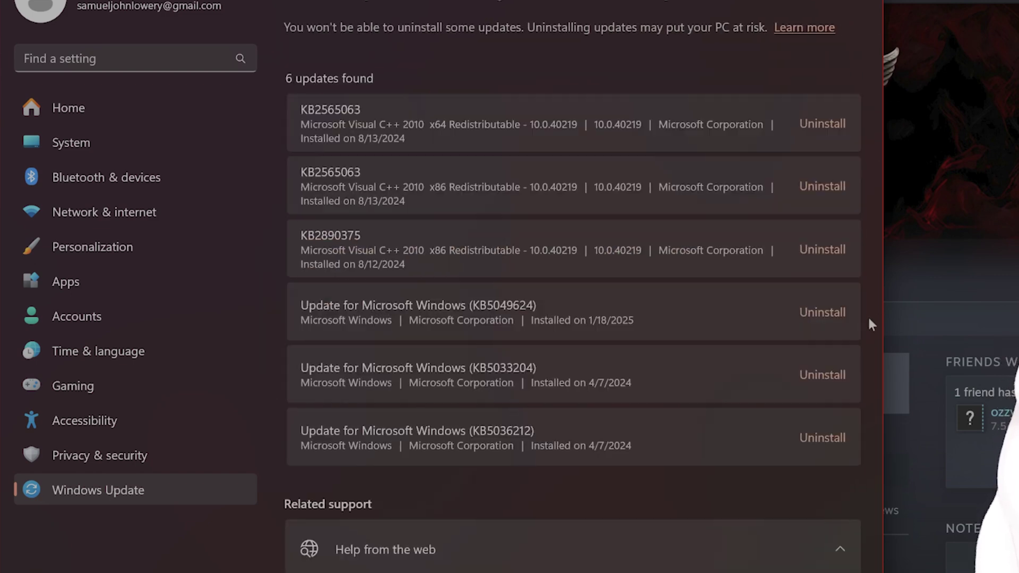
{"action": "left_click_drag", "start_coordinate": [887, 307], "coordinate": [1018, 307]}
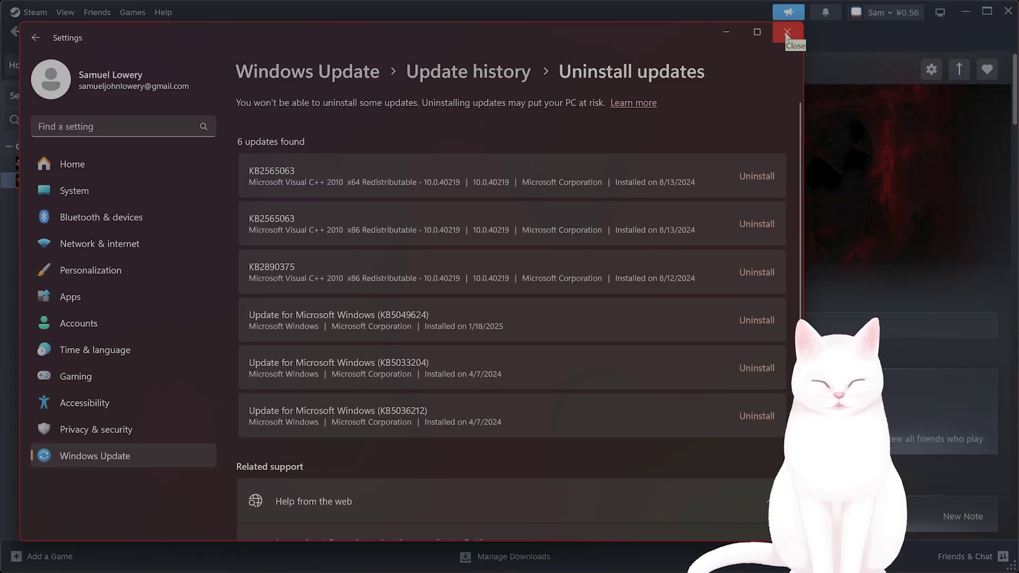
{"action": "left_click", "coordinate": [786, 34]}
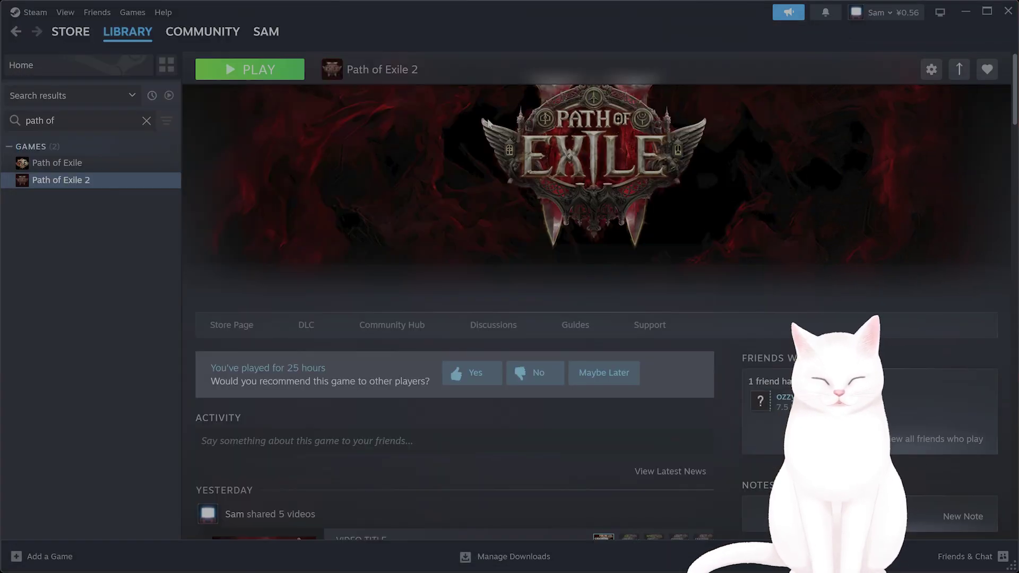
Step: Switch to the File Explorer Downloads window and go to the Program Files (x86) folder on Local Disk (C:)
{"action": "right_click", "coordinate": [100, 185]}
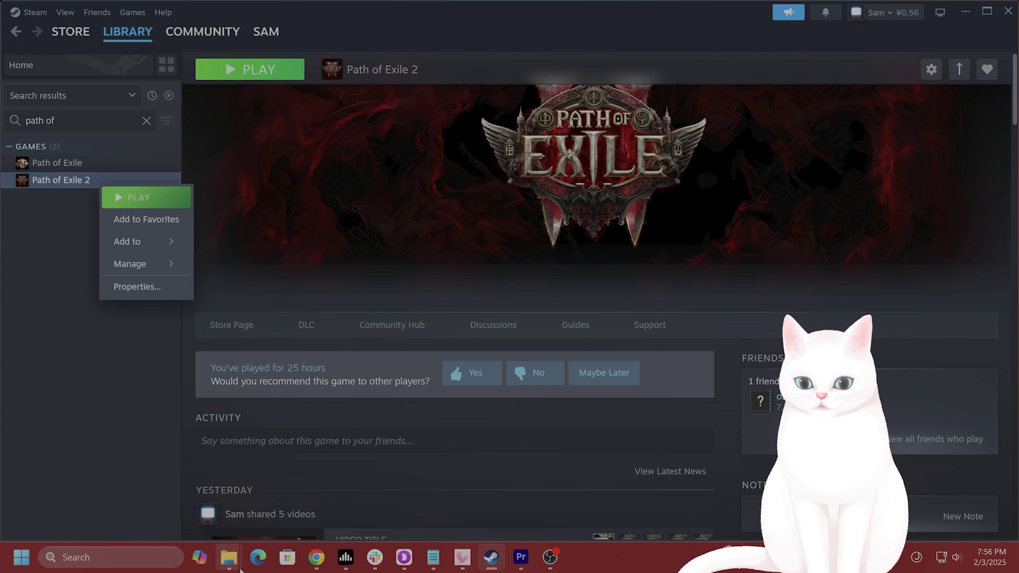
{"action": "left_click", "coordinate": [229, 557]}
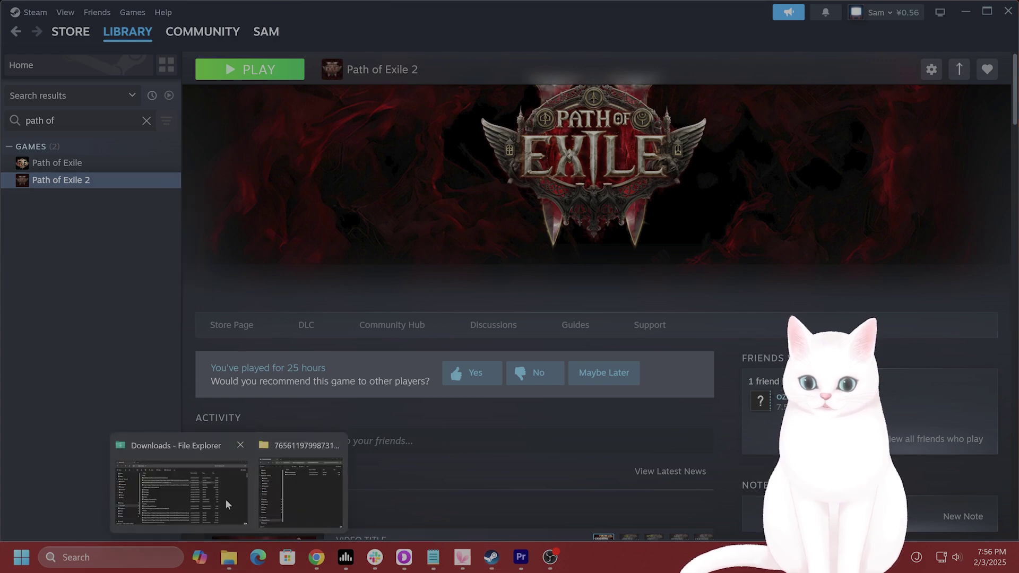
{"action": "left_click", "coordinate": [225, 504]}
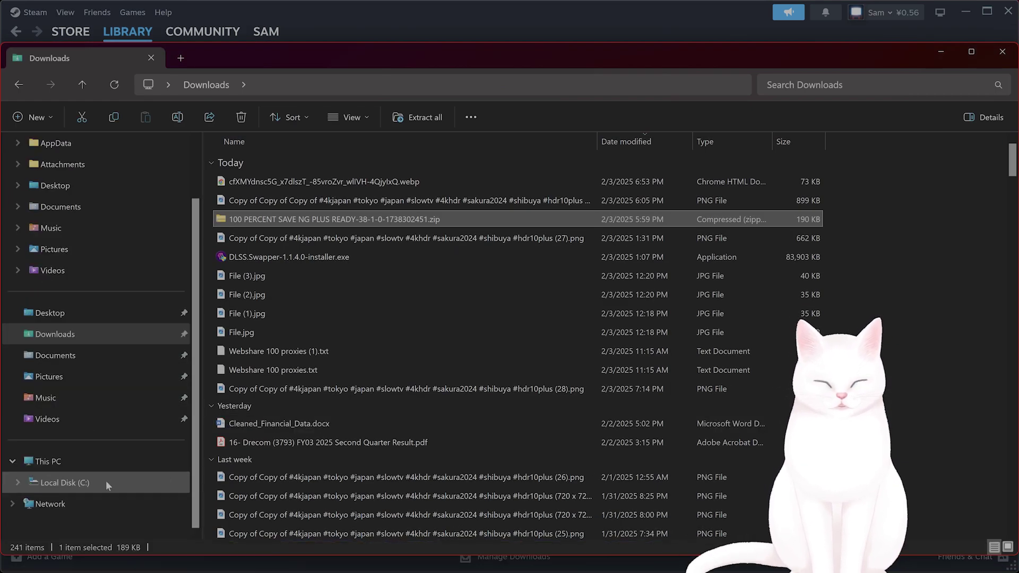
{"action": "left_click", "coordinate": [106, 480]}
{"action": "scroll", "coordinate": [340, 409], "scroll_direction": "down", "scroll_amount": 2}
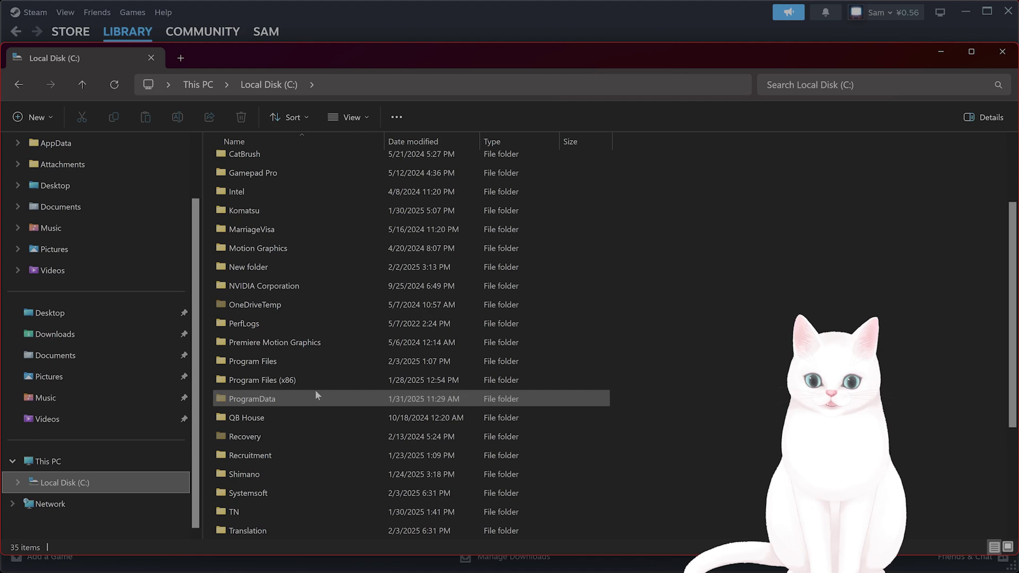
{"action": "double_click", "coordinate": [314, 381]}
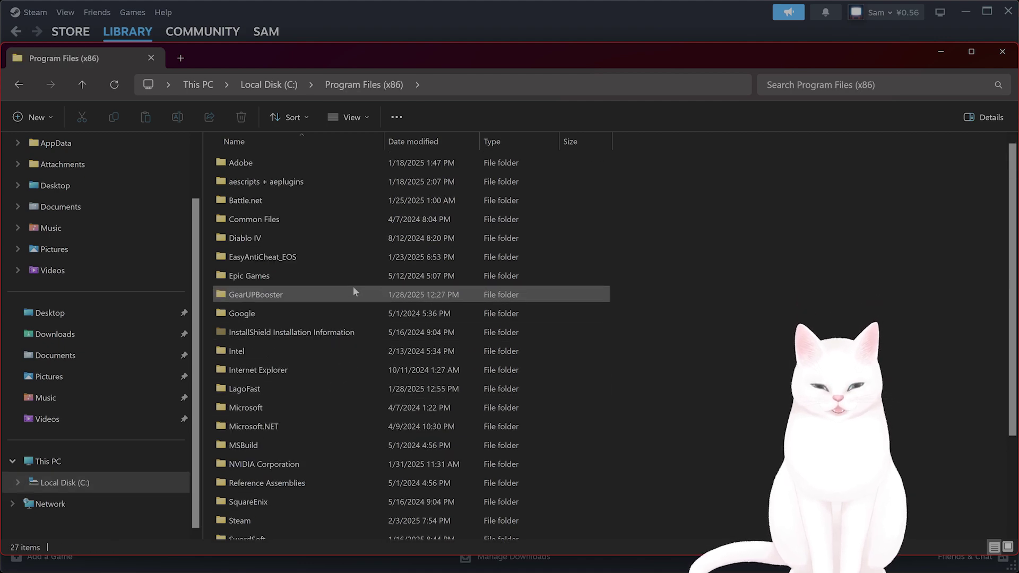
Step: Go to the game's install folder at Steam > steamapps > common > Path of Exile 2
{"action": "scroll", "coordinate": [319, 451], "scroll_direction": "down", "scroll_amount": 1}
{"action": "double_click", "coordinate": [319, 470]}
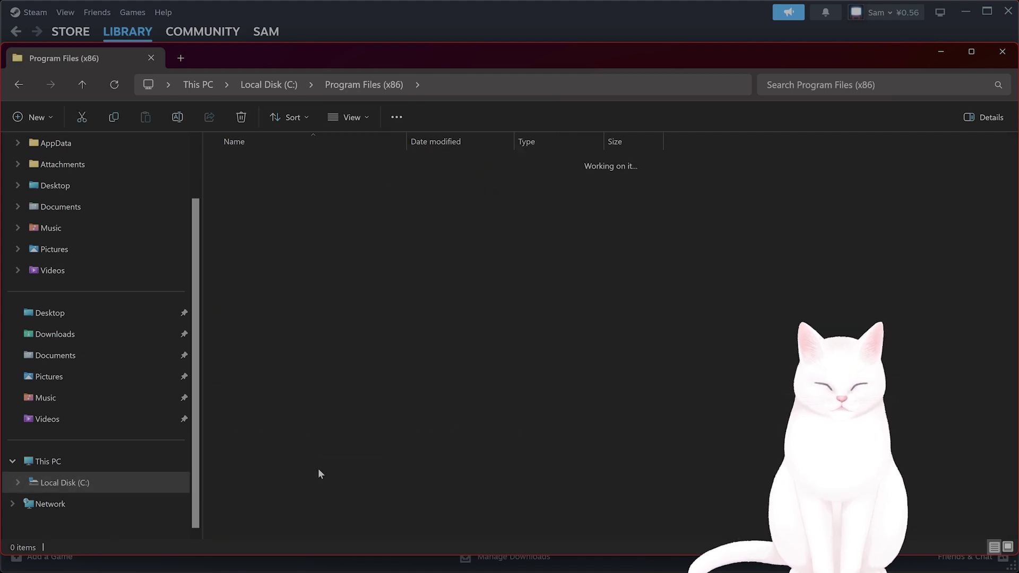
{"action": "scroll", "coordinate": [323, 371], "scroll_direction": "down", "scroll_amount": 2}
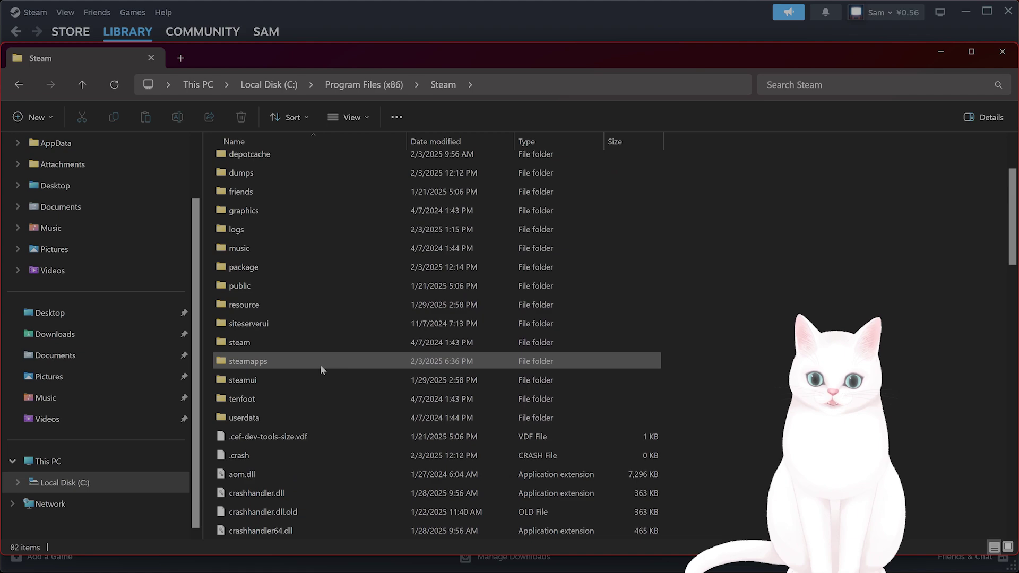
{"action": "double_click", "coordinate": [321, 366]}
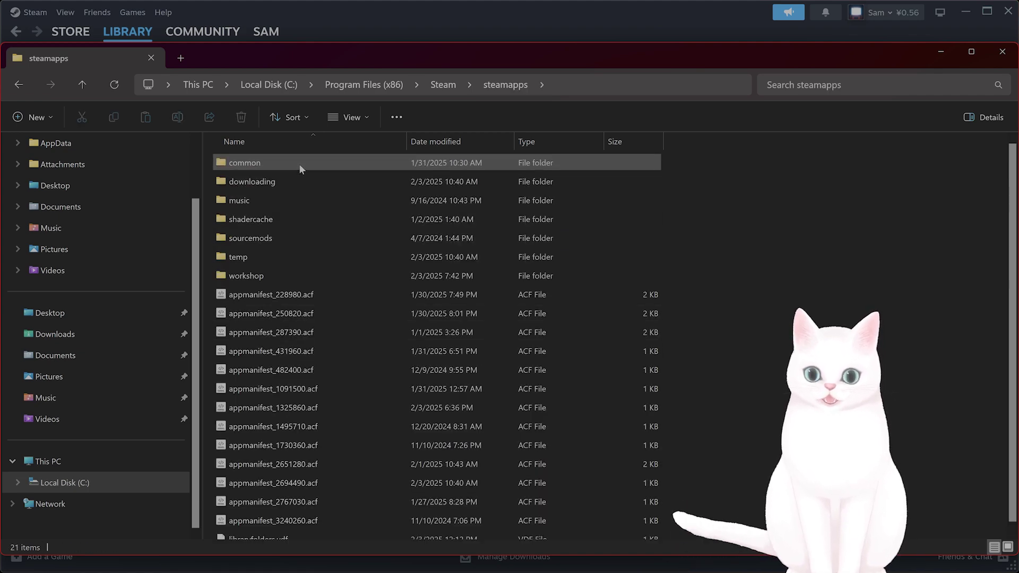
{"action": "double_click", "coordinate": [299, 164]}
{"action": "double_click", "coordinate": [332, 386]}
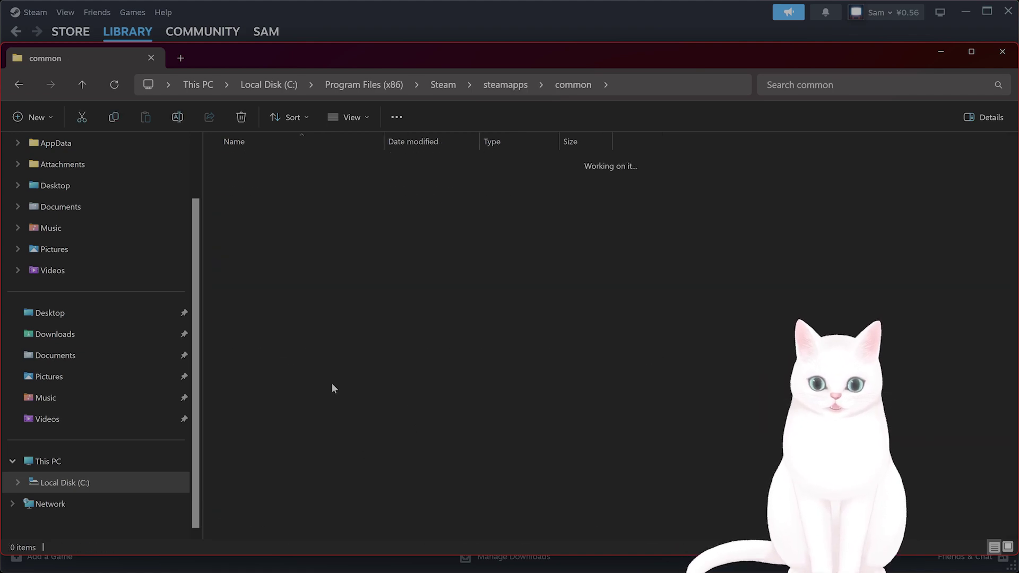
Step: Select the Streamline folder, bring up its available actions without applying any, and return to the Steam library
{"action": "left_click", "coordinate": [313, 256]}
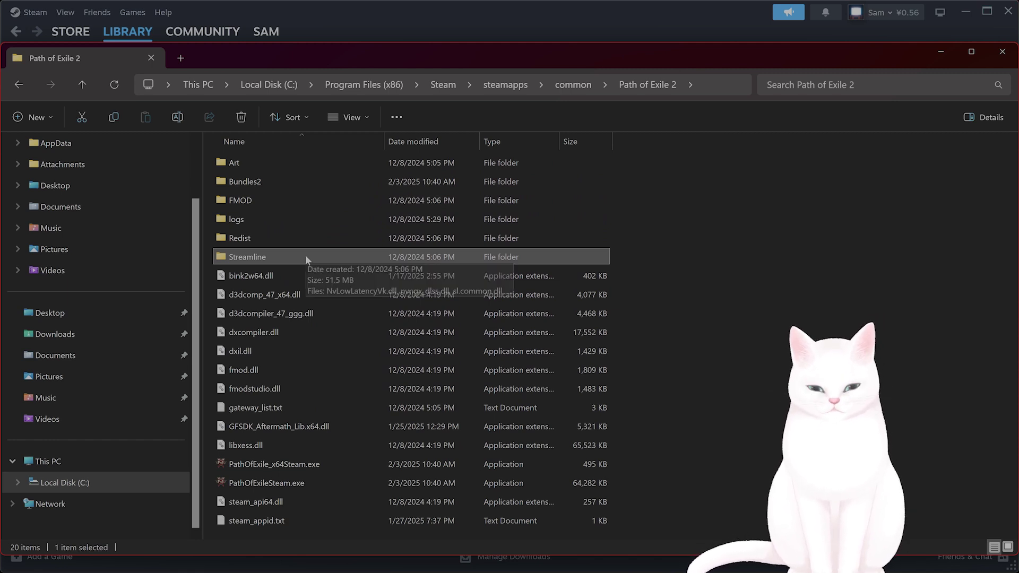
{"action": "right_click", "coordinate": [275, 260]}
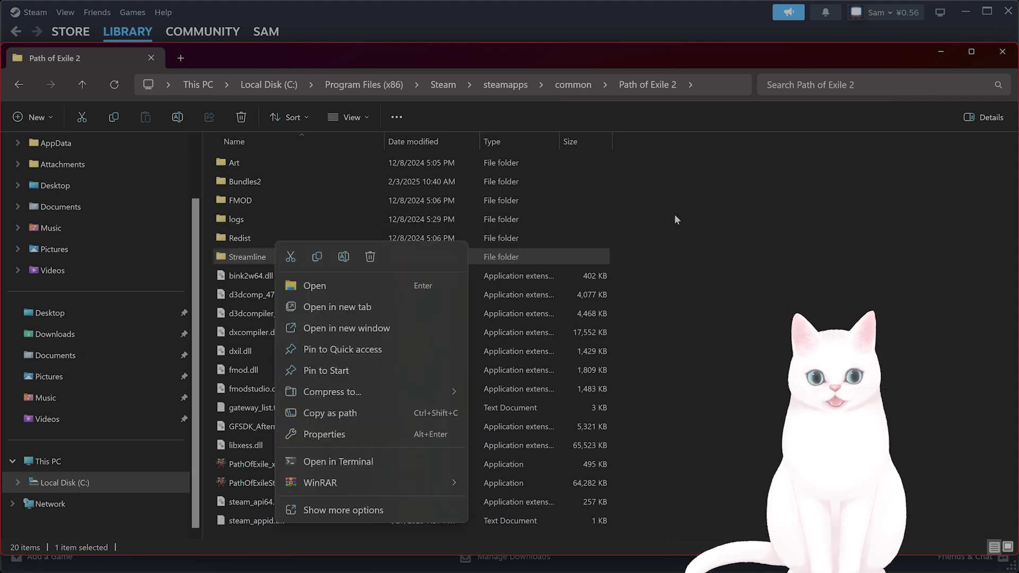
{"action": "left_click", "coordinate": [538, 58]}
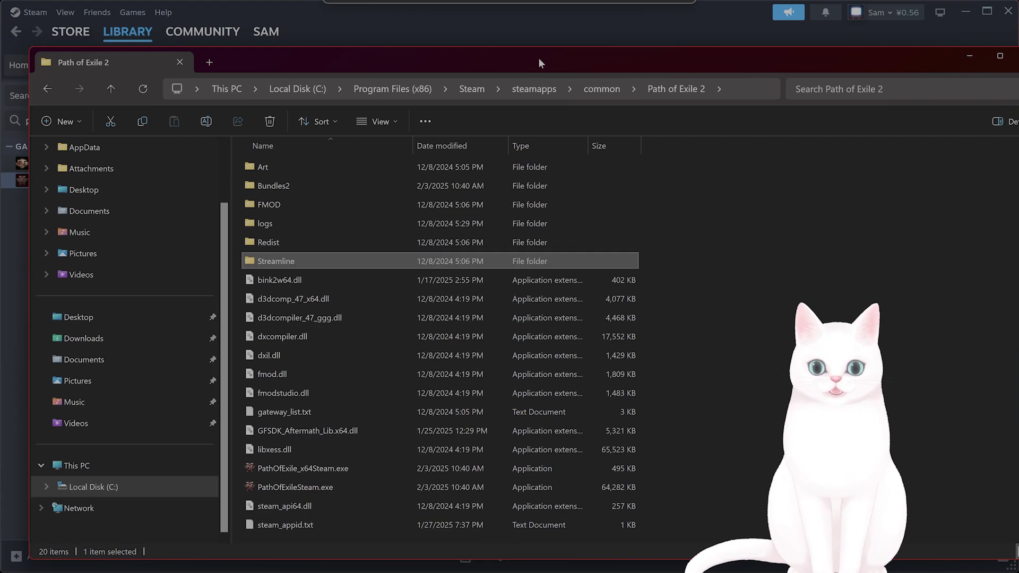
{"action": "left_click", "coordinate": [528, 32]}
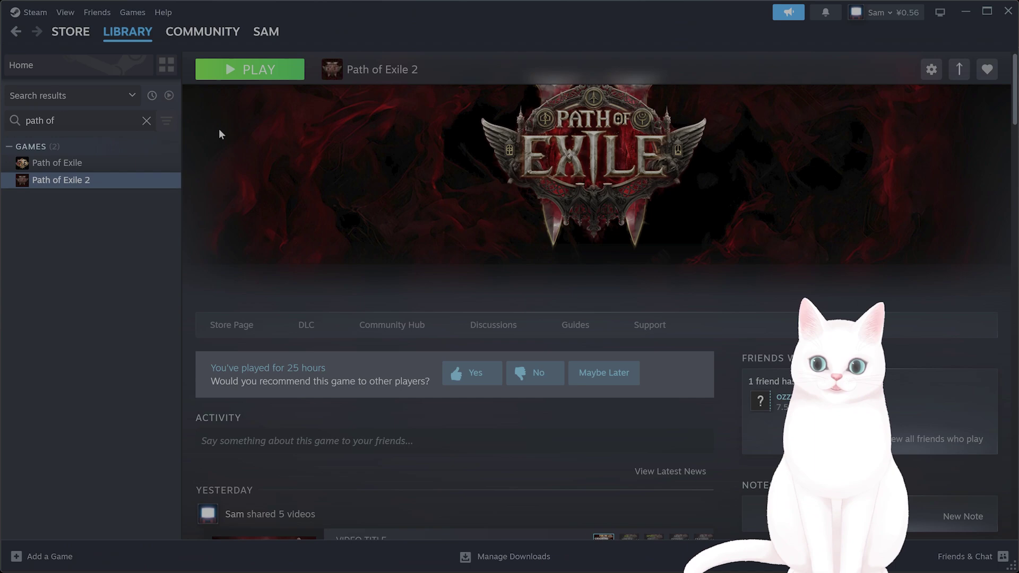
Step: Reopen the Path of Exile 2 properties to check the file integrity verification option under Installed Files, and close them
{"action": "right_click", "coordinate": [82, 183]}
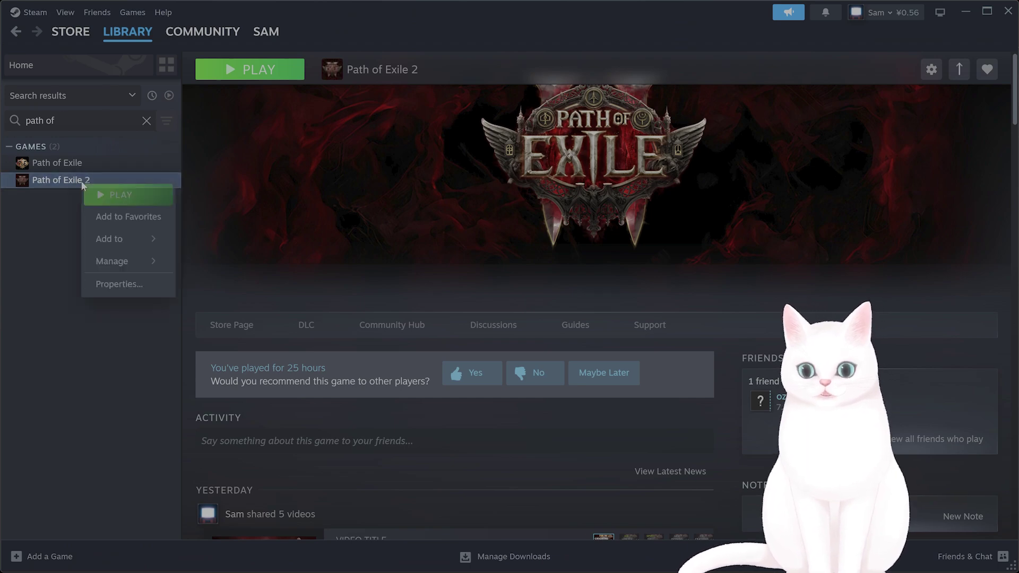
{"action": "left_click", "coordinate": [114, 281]}
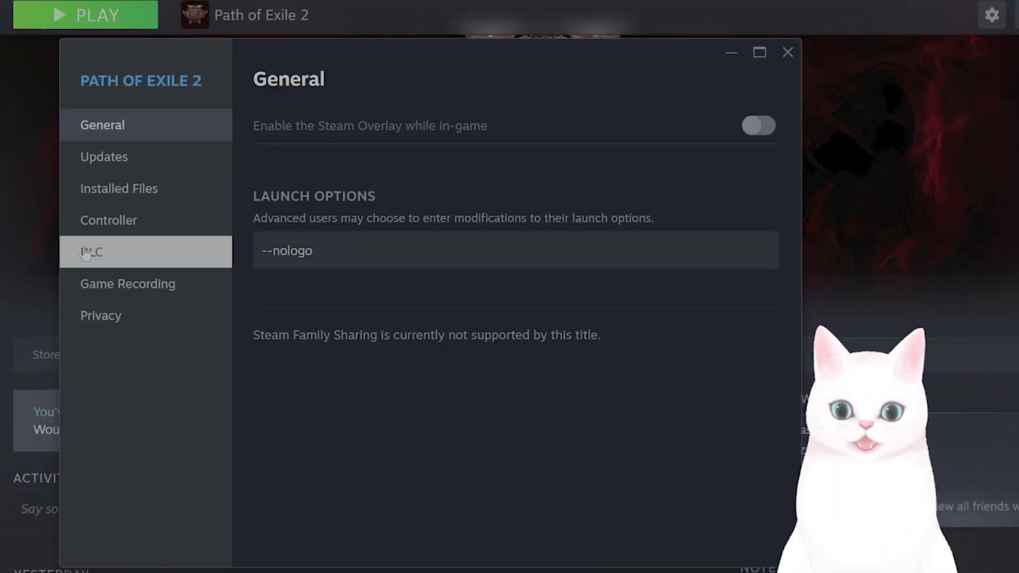
{"action": "left_click", "coordinate": [306, 205]}
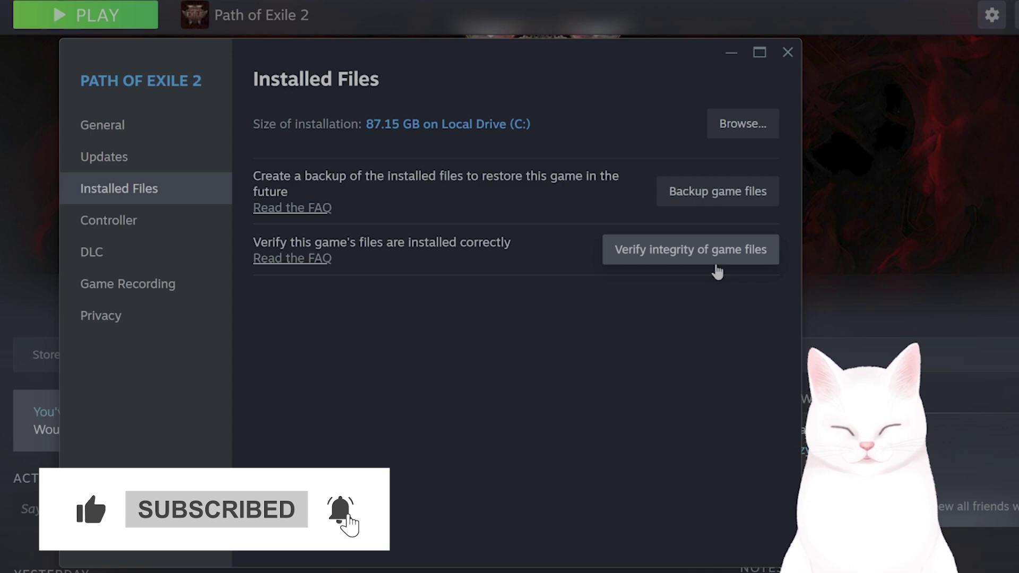
{"action": "left_click", "coordinate": [787, 52]}
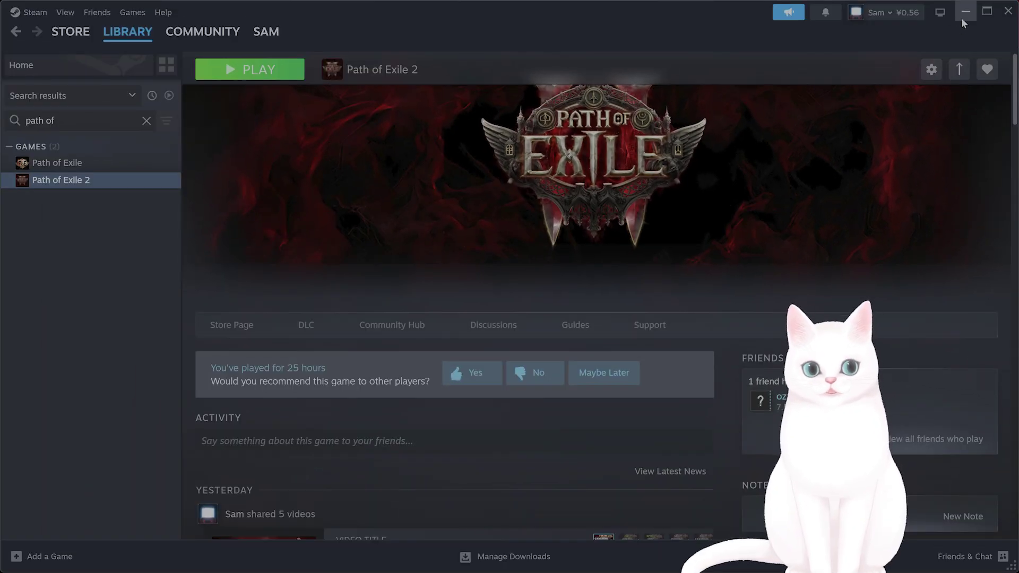
Step: Minimize the Steam and File Explorer windows, search Windows for "windows", and open Windows Security
{"action": "left_click", "coordinate": [963, 16]}
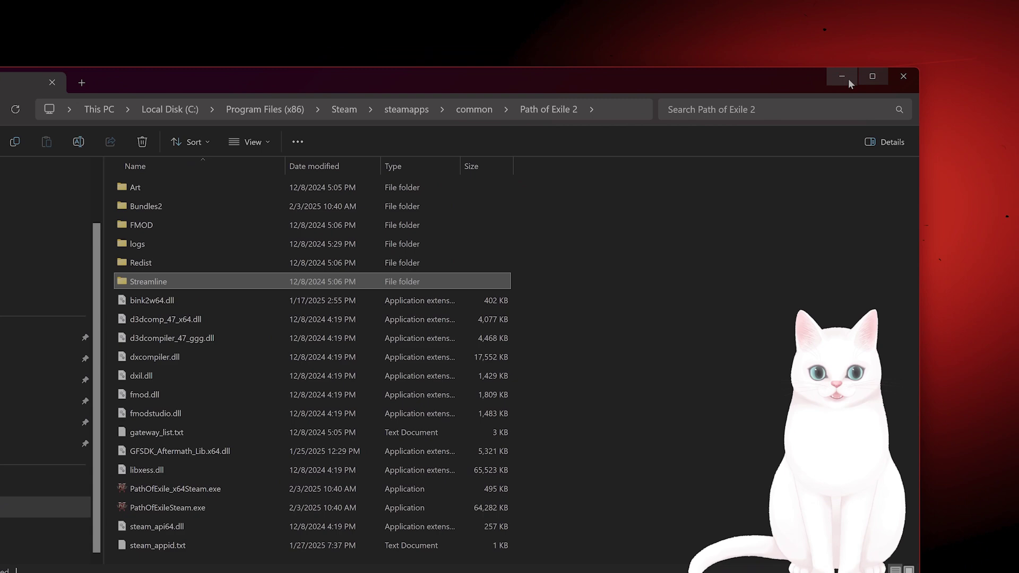
{"action": "left_click", "coordinate": [848, 79]}
{"action": "left_click", "coordinate": [109, 558]}
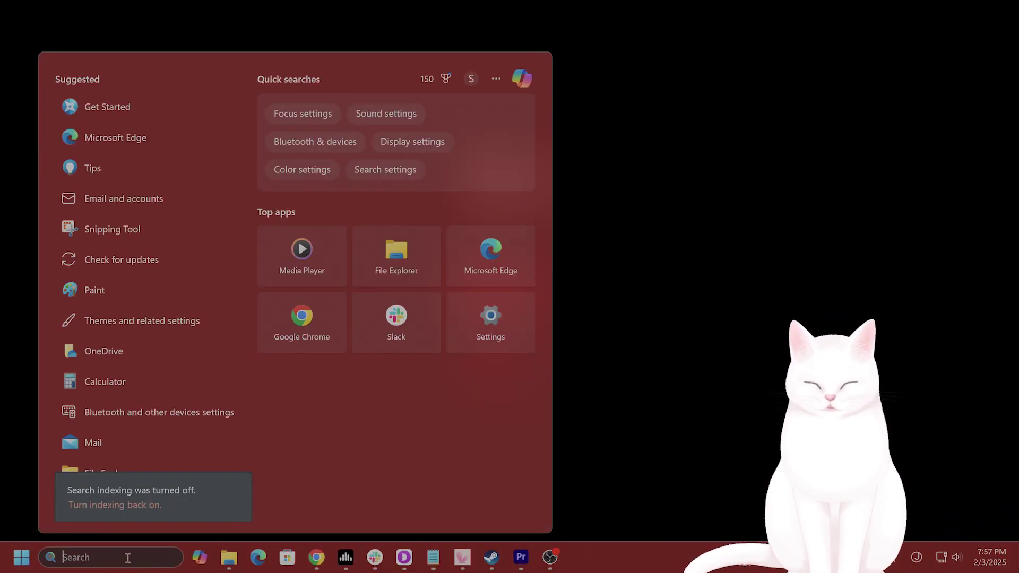
{"action": "type", "text": "windows"}
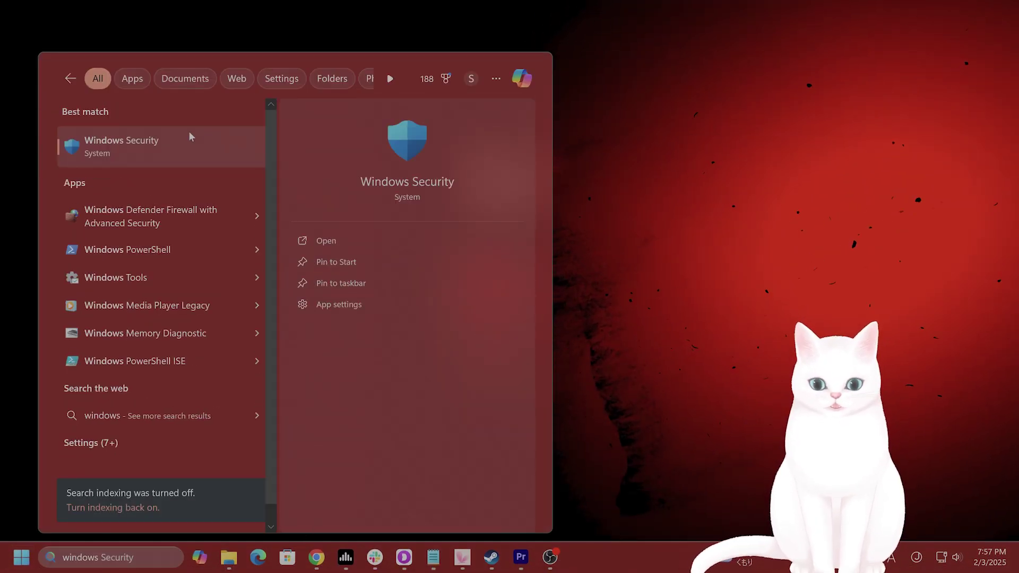
{"action": "left_click", "coordinate": [190, 139]}
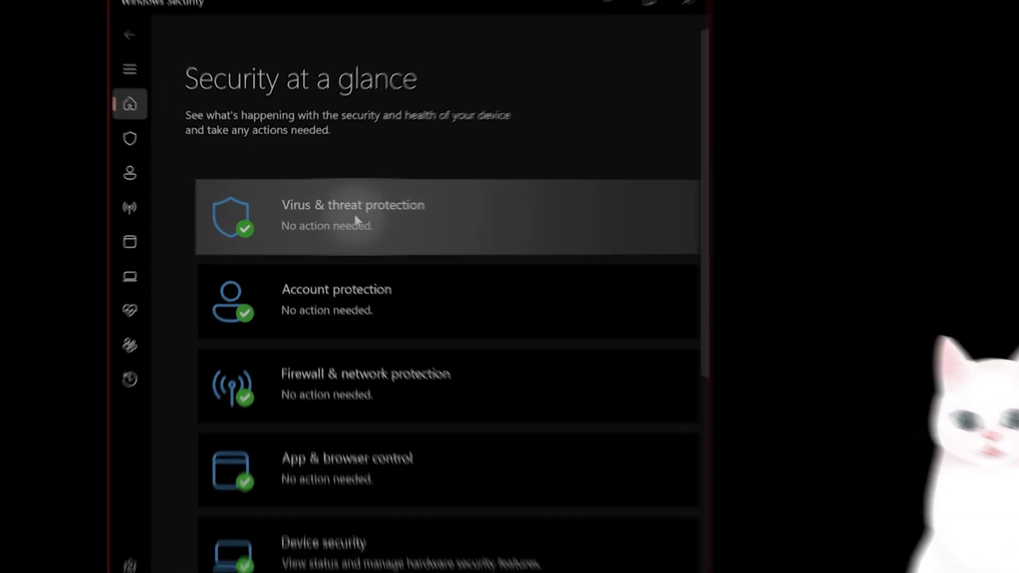
Step: Check the Real-time protection setting under Virus & threat protection settings, and return to the Windows Security overview
{"action": "left_click", "coordinate": [341, 213]}
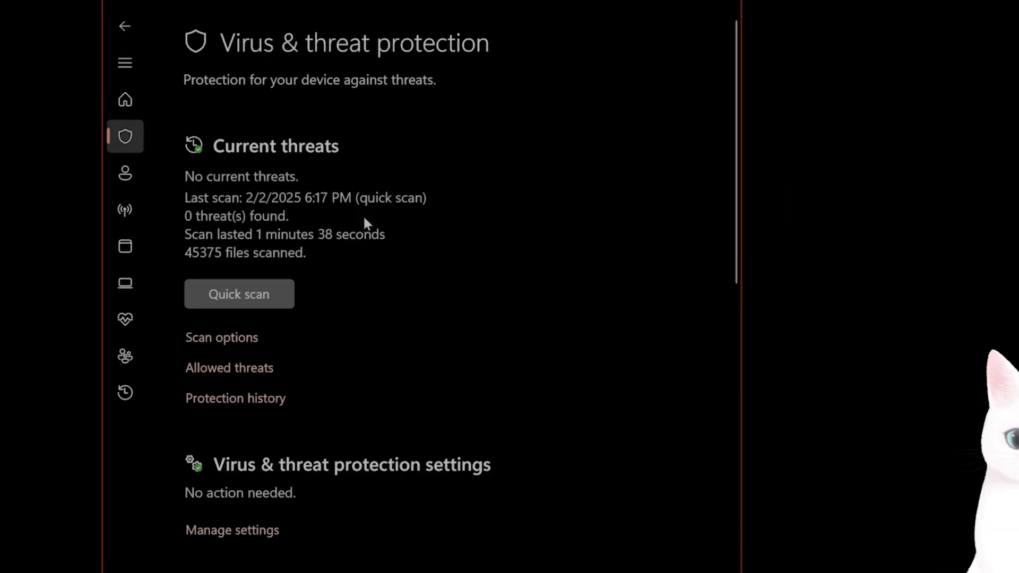
{"action": "scroll", "coordinate": [353, 425], "scroll_direction": "down", "scroll_amount": 2}
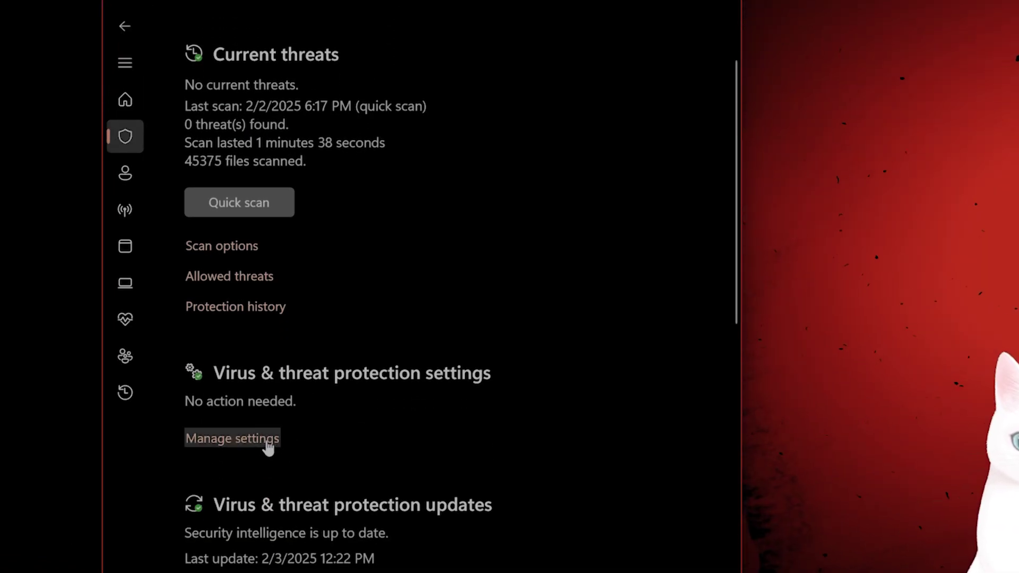
{"action": "left_click", "coordinate": [267, 441]}
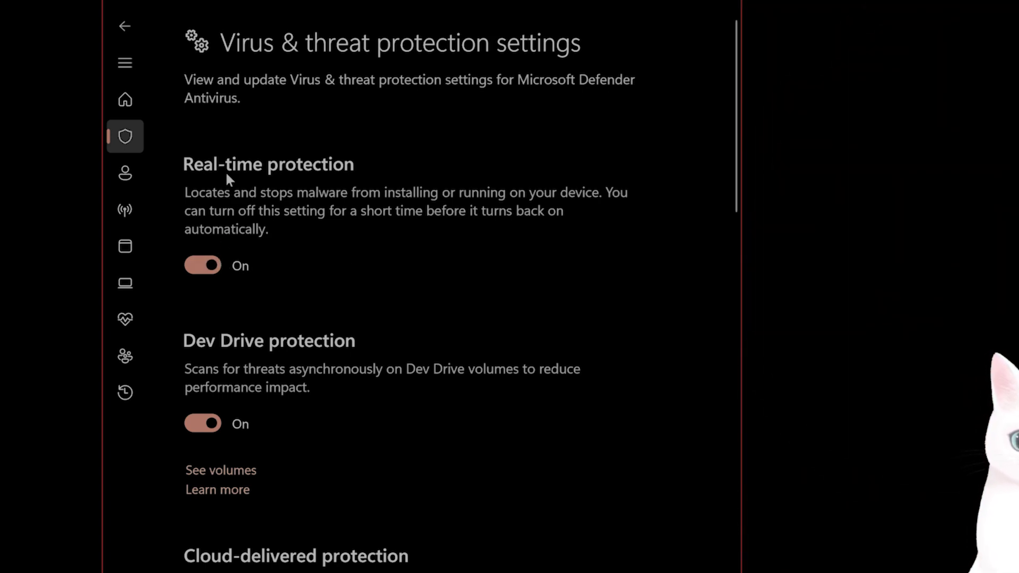
{"action": "left_click", "coordinate": [125, 25]}
{"action": "left_click", "coordinate": [126, 25]}
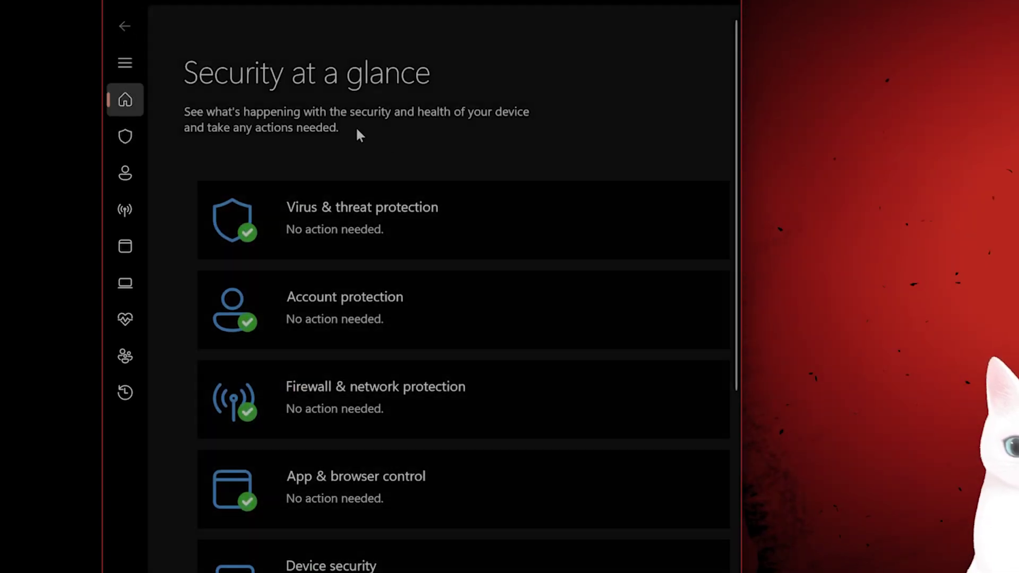
Step: Check the network firewall entries under Firewall & network protection, and close Windows Security
{"action": "left_click", "coordinate": [489, 412]}
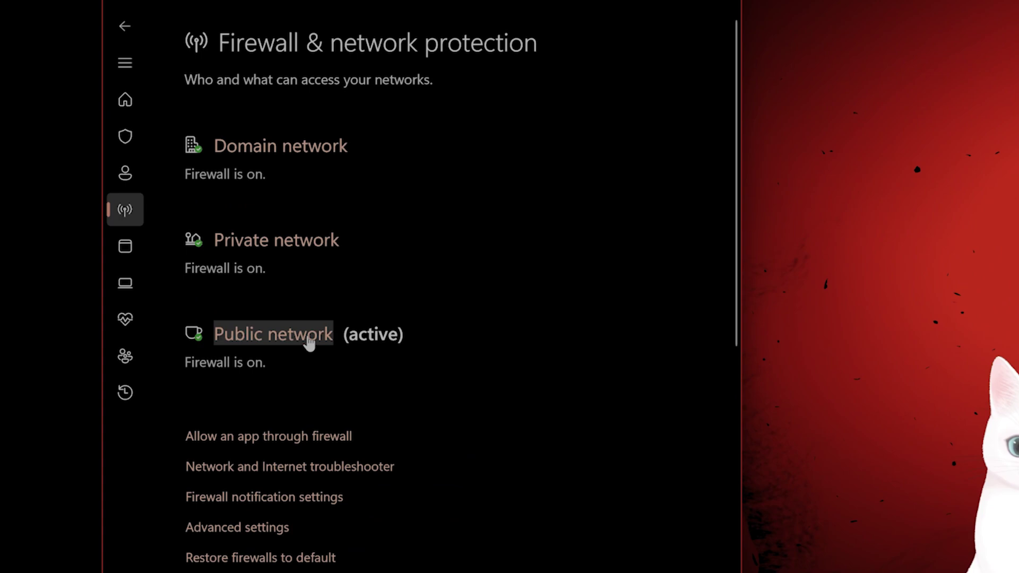
{"action": "left_click", "coordinate": [123, 25]}
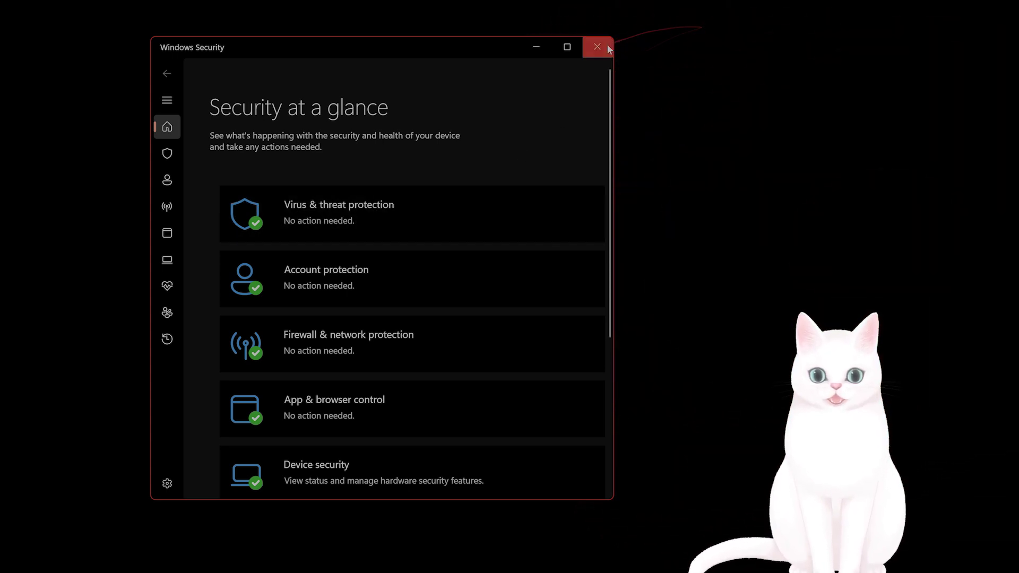
{"action": "left_click", "coordinate": [608, 49]}
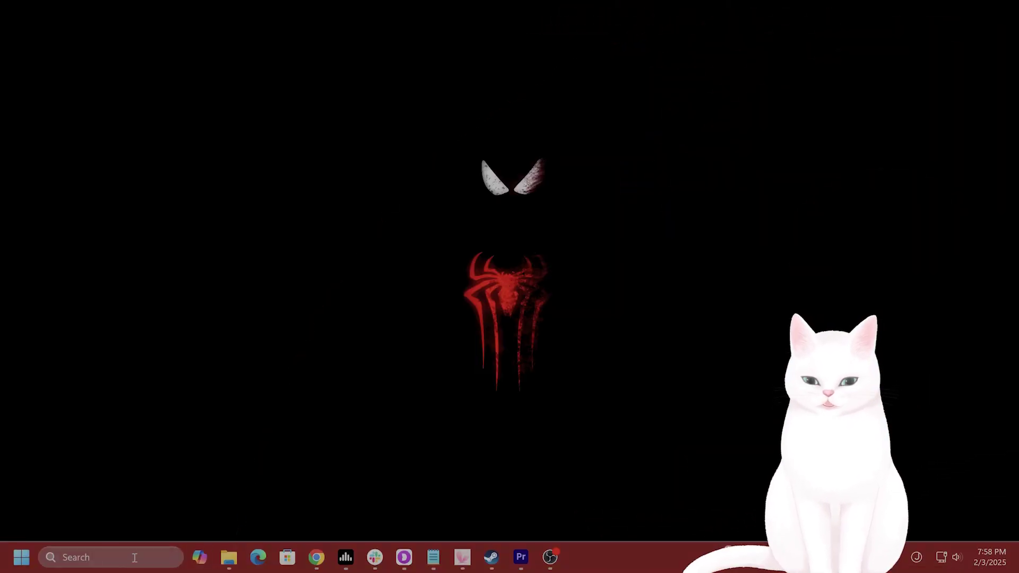
Step: Search Windows for "nvidia", open NVIDIA Control Panel, and find Shader Cache Size in the global 3D settings
{"action": "left_click", "coordinate": [161, 554]}
{"action": "type", "text": "nvidia"}
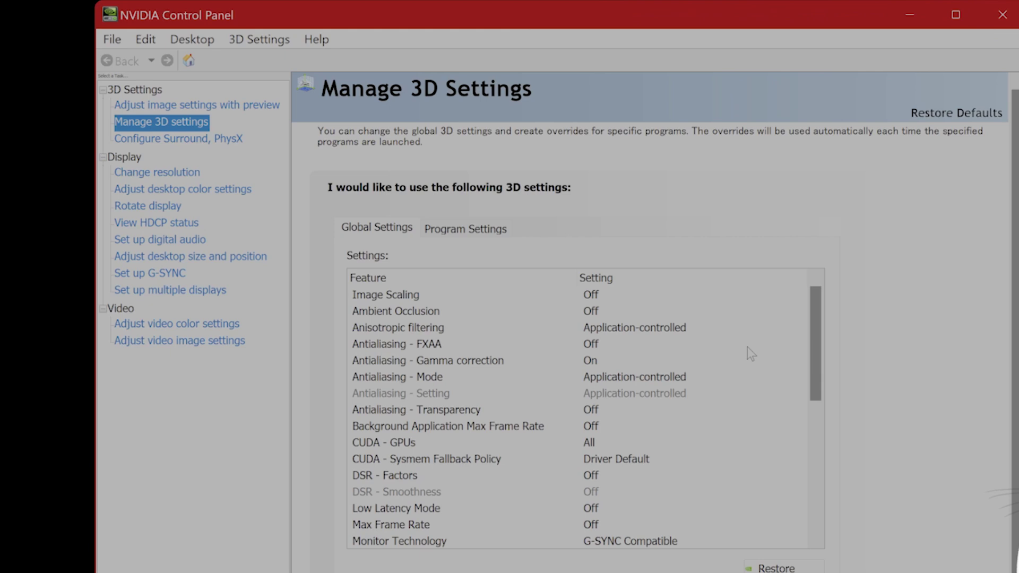
{"action": "scroll", "coordinate": [550, 315], "scroll_direction": "down", "scroll_amount": 5}
{"action": "scroll", "coordinate": [629, 347], "scroll_direction": "down", "scroll_amount": 2}
{"action": "scroll", "coordinate": [571, 390], "scroll_direction": "up", "scroll_amount": 1}
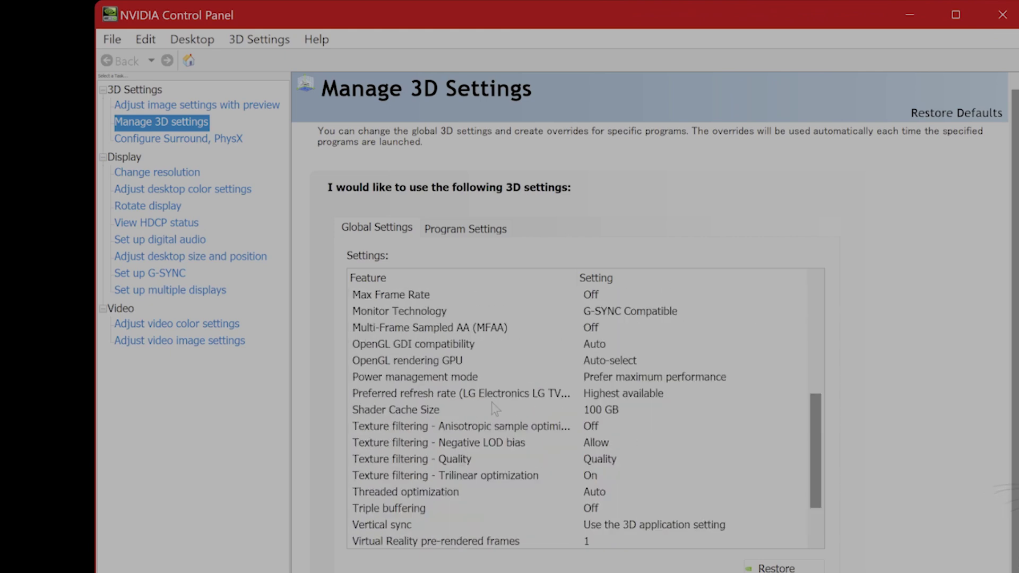
Step: Set Shader Cache Size to Unlimited in the global 3D settings
{"action": "left_click", "coordinate": [398, 411]}
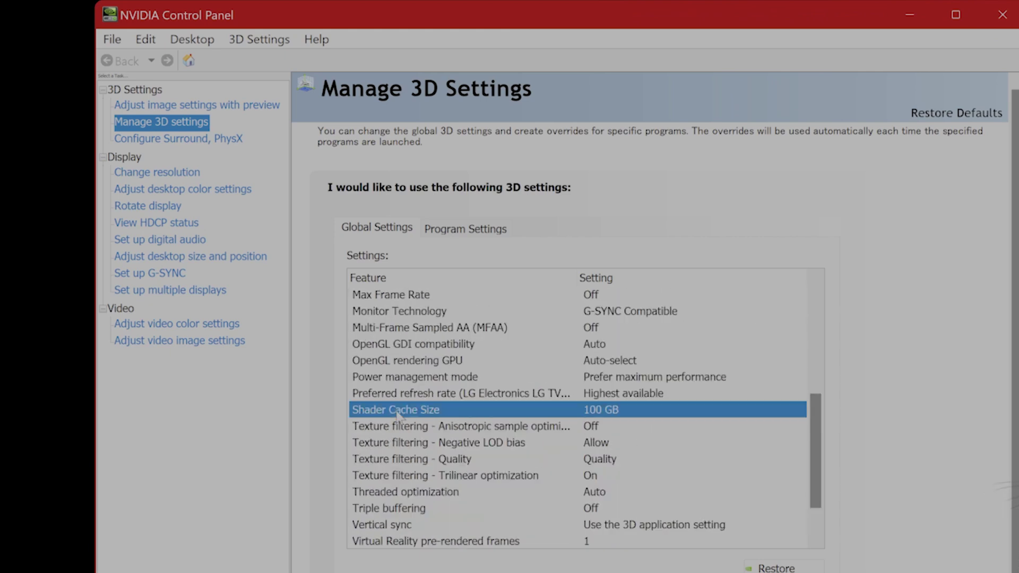
{"action": "left_click", "coordinate": [632, 446]}
{"action": "left_click", "coordinate": [632, 442]}
{"action": "left_click", "coordinate": [631, 461]}
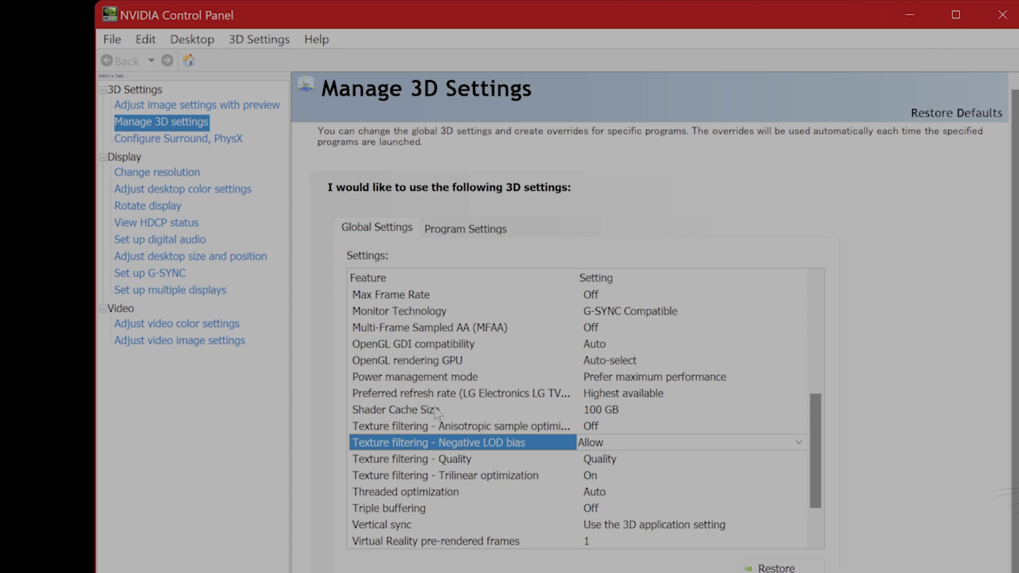
{"action": "left_click", "coordinate": [448, 412]}
{"action": "left_click", "coordinate": [675, 412]}
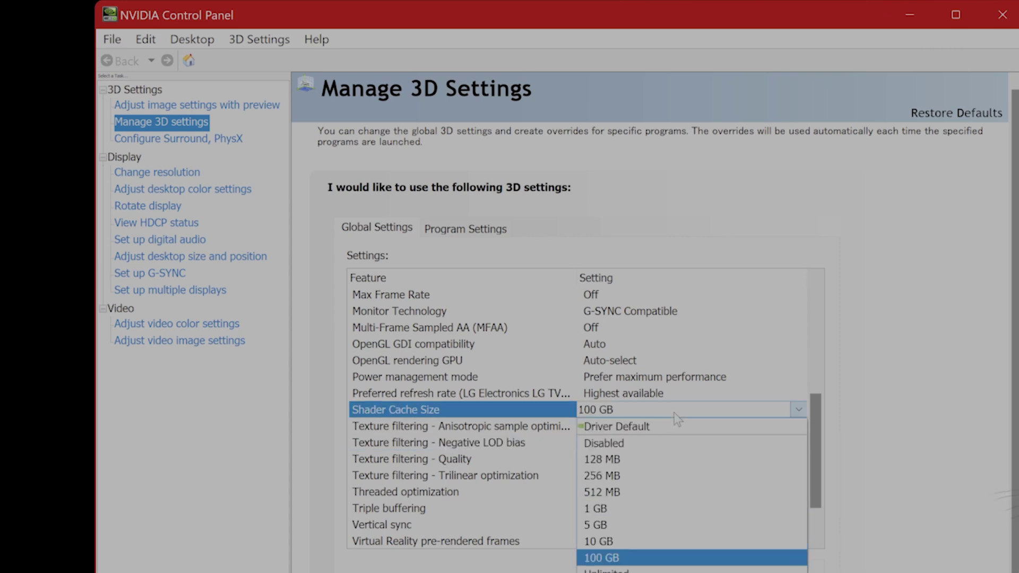
{"action": "left_click", "coordinate": [637, 570]}
Step: Review the global 3D settings and the available Shader Cache Size values without choosing another one
{"action": "scroll", "coordinate": [739, 552], "scroll_direction": "up", "scroll_amount": 5}
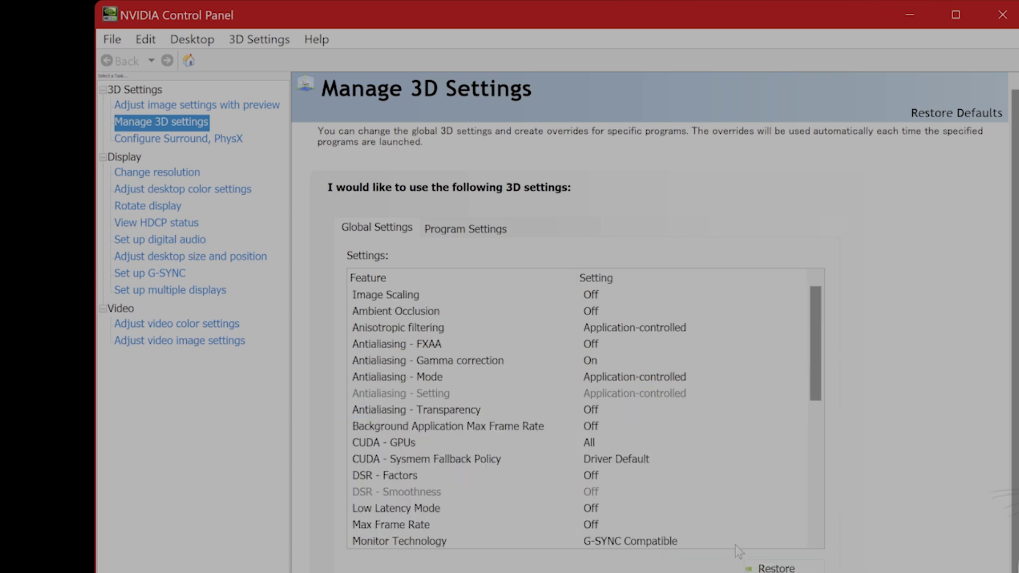
{"action": "scroll", "coordinate": [756, 500], "scroll_direction": "down", "scroll_amount": 3}
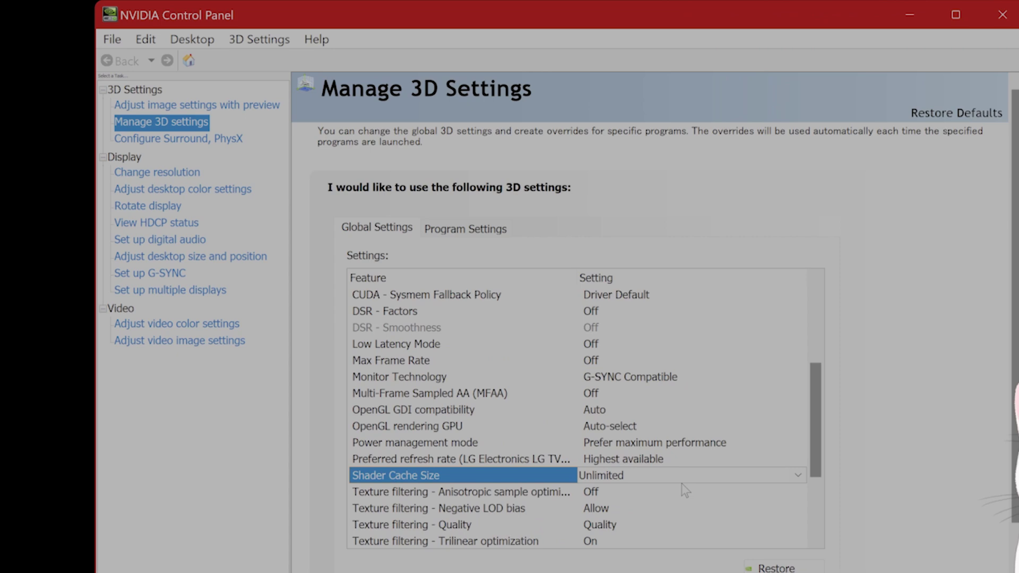
{"action": "left_click", "coordinate": [725, 476]}
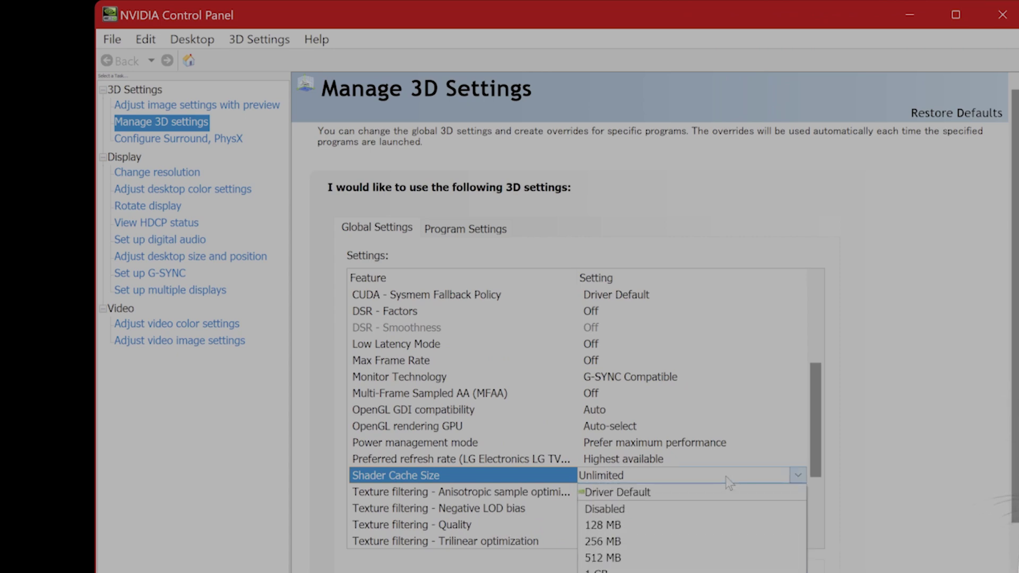
{"action": "left_click", "coordinate": [893, 482]}
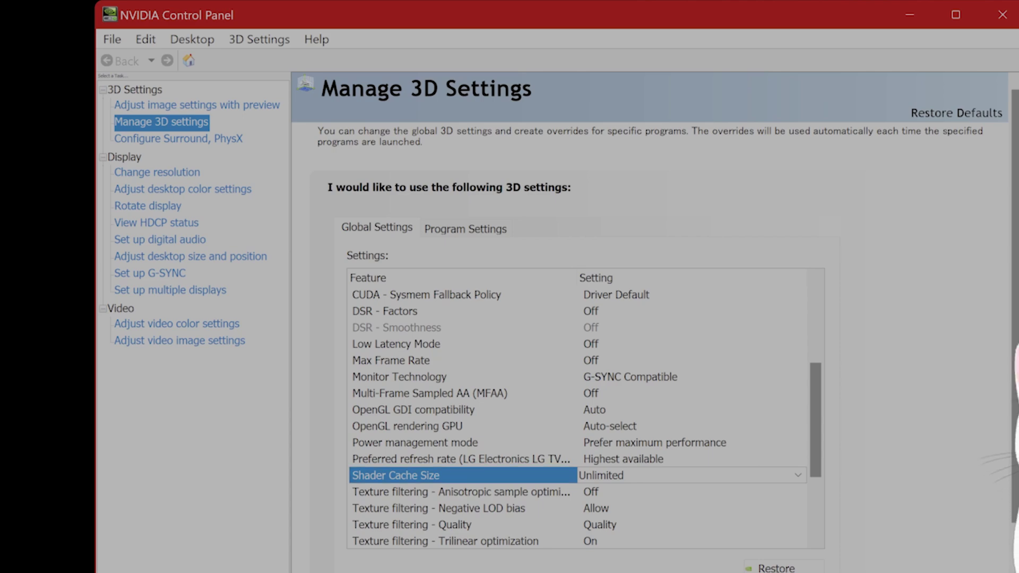
{"action": "scroll", "coordinate": [584, 408], "scroll_direction": "up", "scroll_amount": 4}
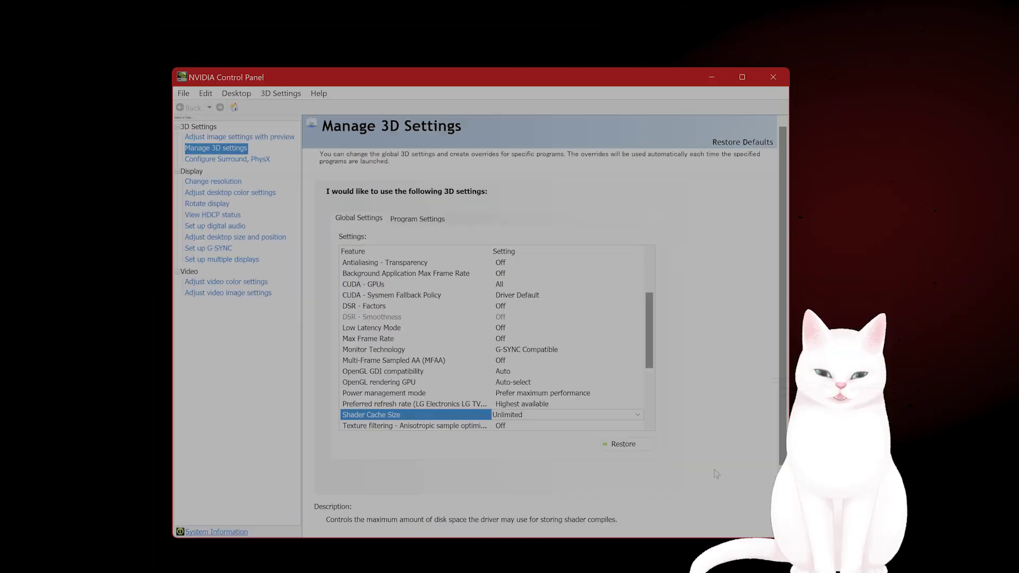